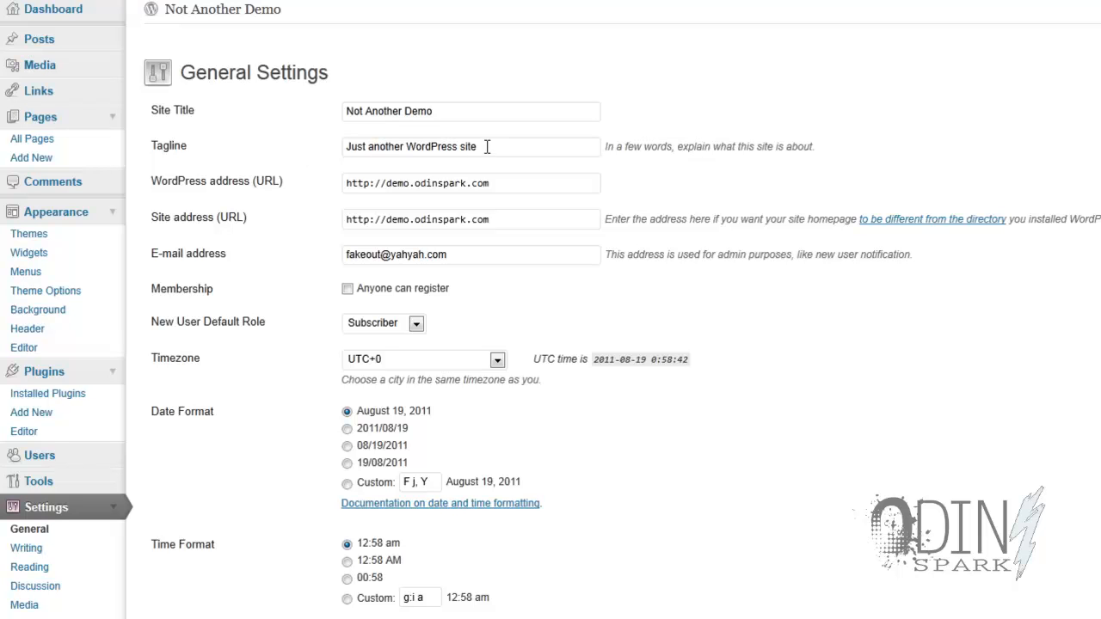
- Clear the site's tagline in the general settings and set the timezone to New York
drag(387, 61, 233, 59)
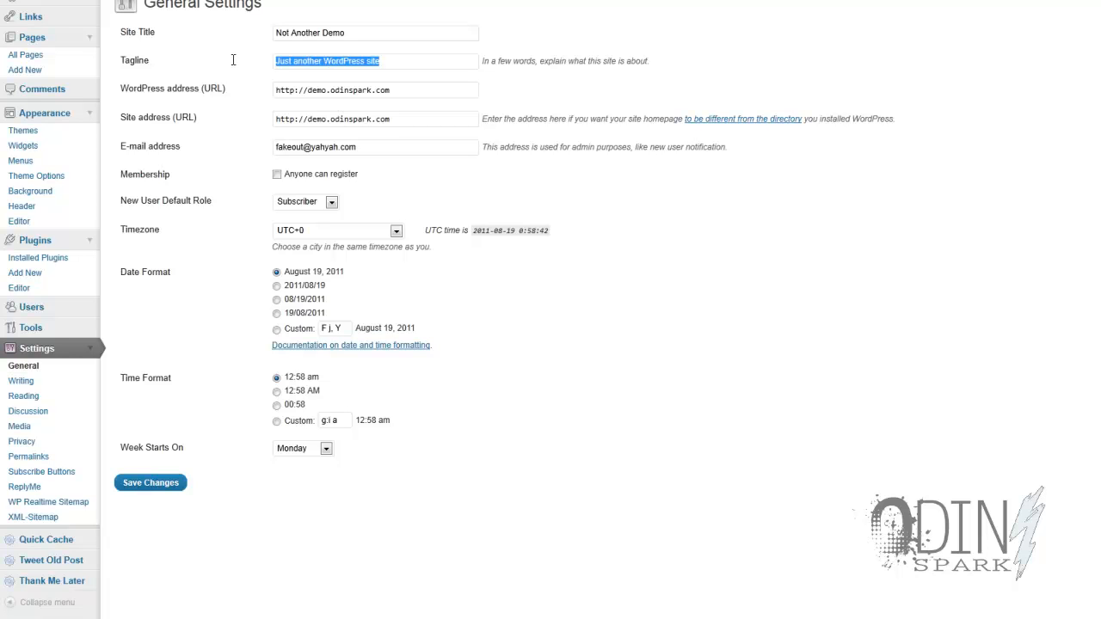
key(BackSpace)
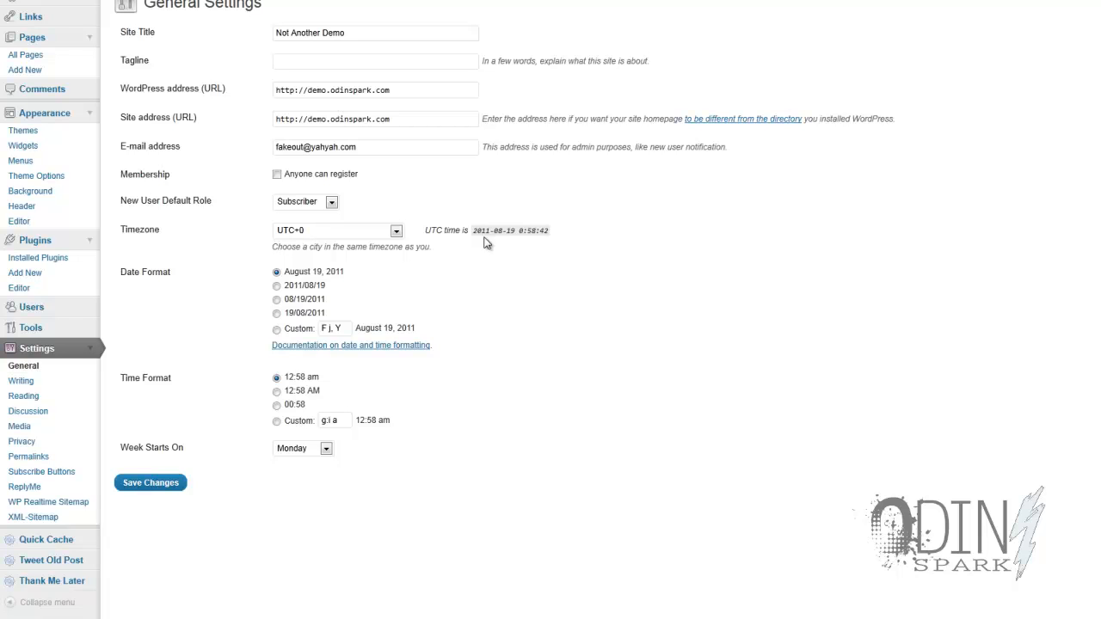
click(384, 234)
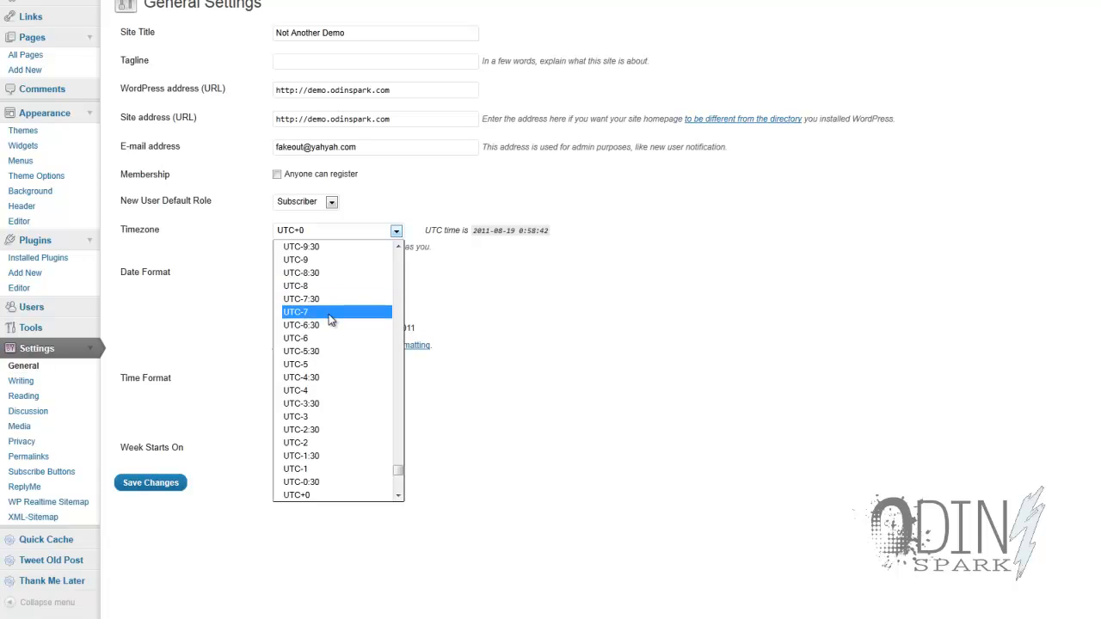
scroll(331, 301, up, 2)
scroll(326, 307, up, 6)
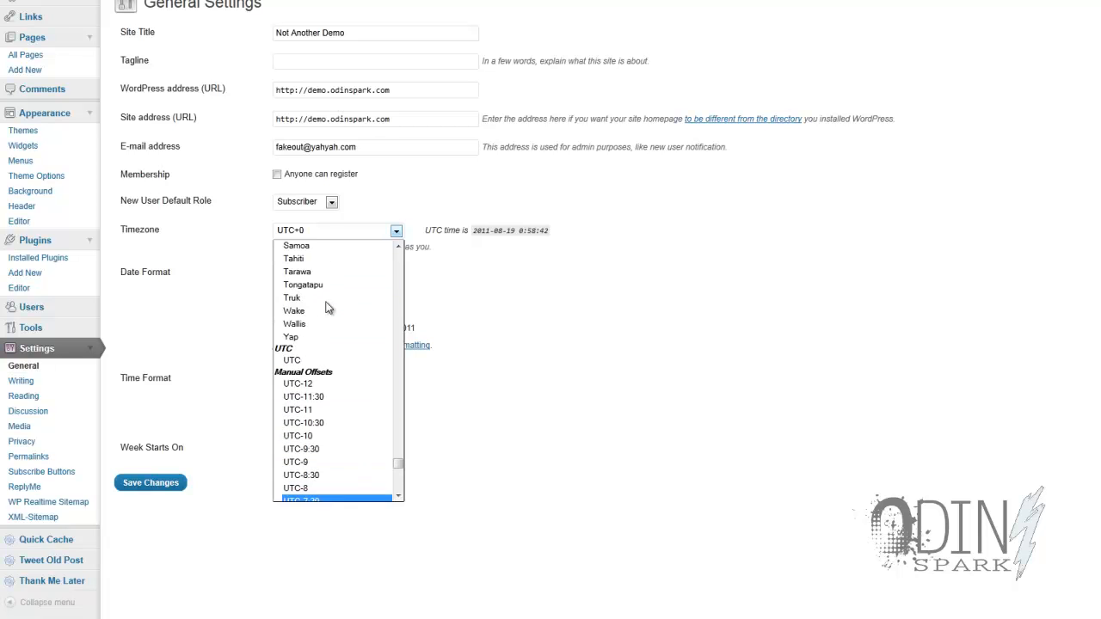
scroll(326, 308, down, 7)
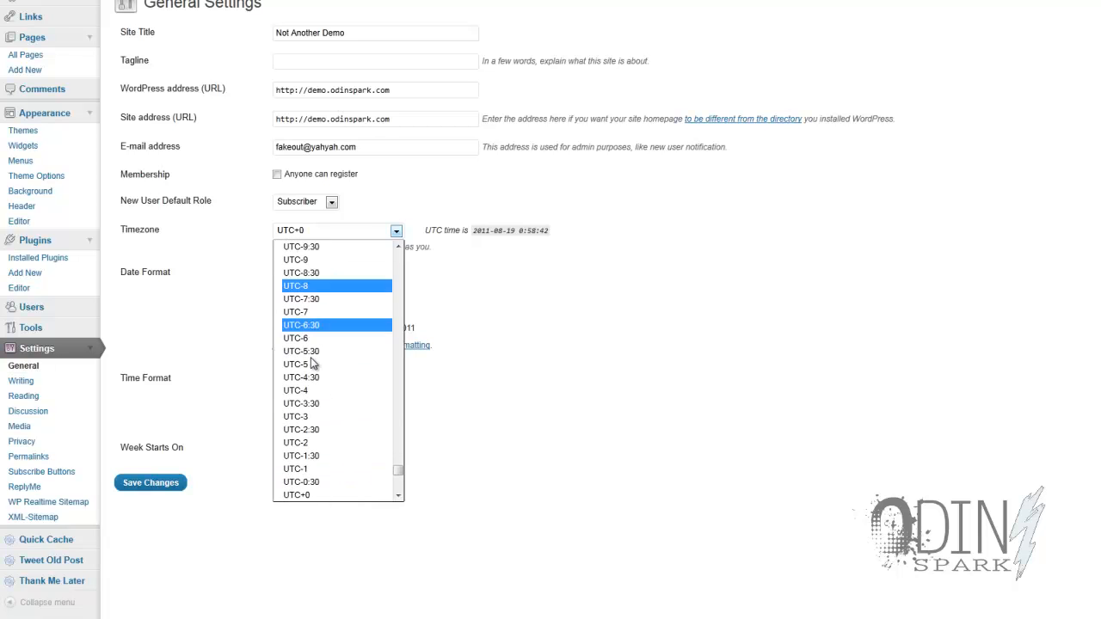
scroll(322, 473, up, 12)
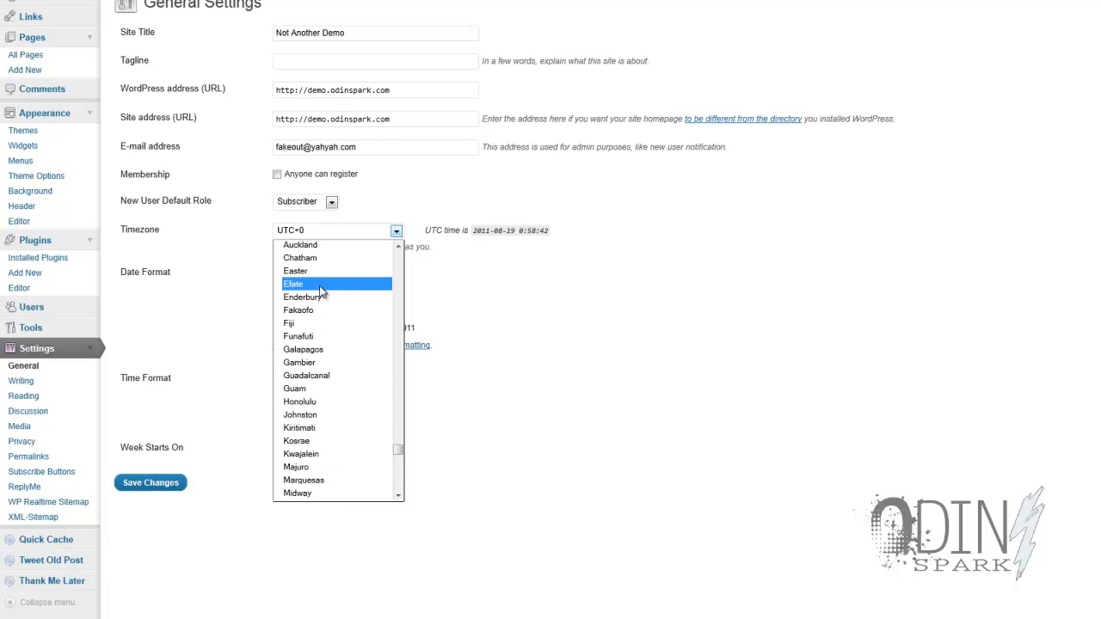
scroll(324, 286, up, 12)
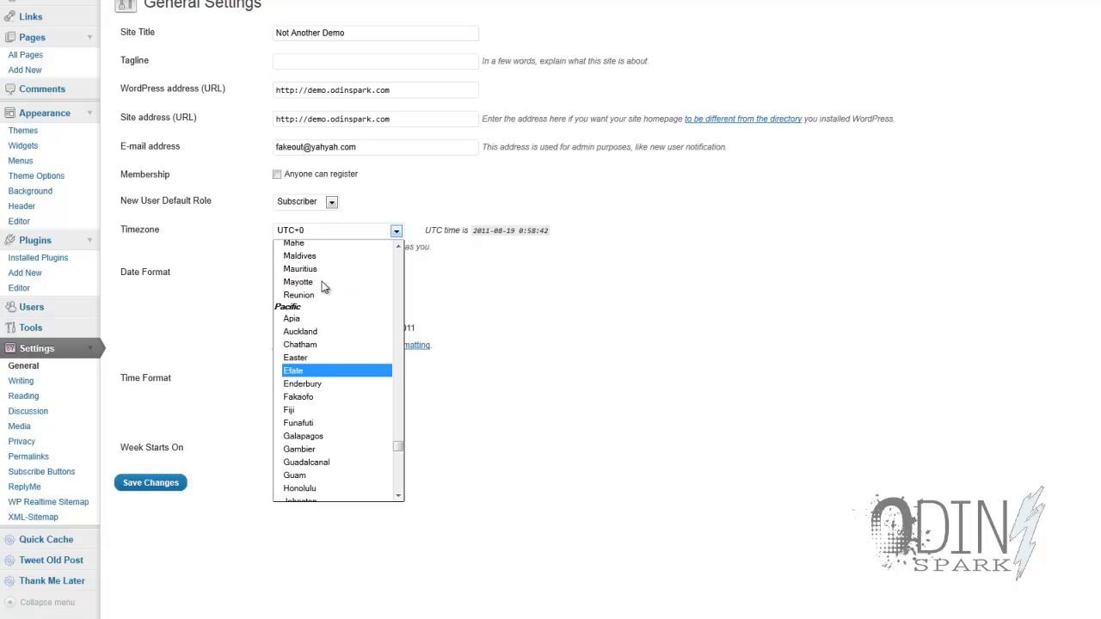
scroll(324, 287, up, 15)
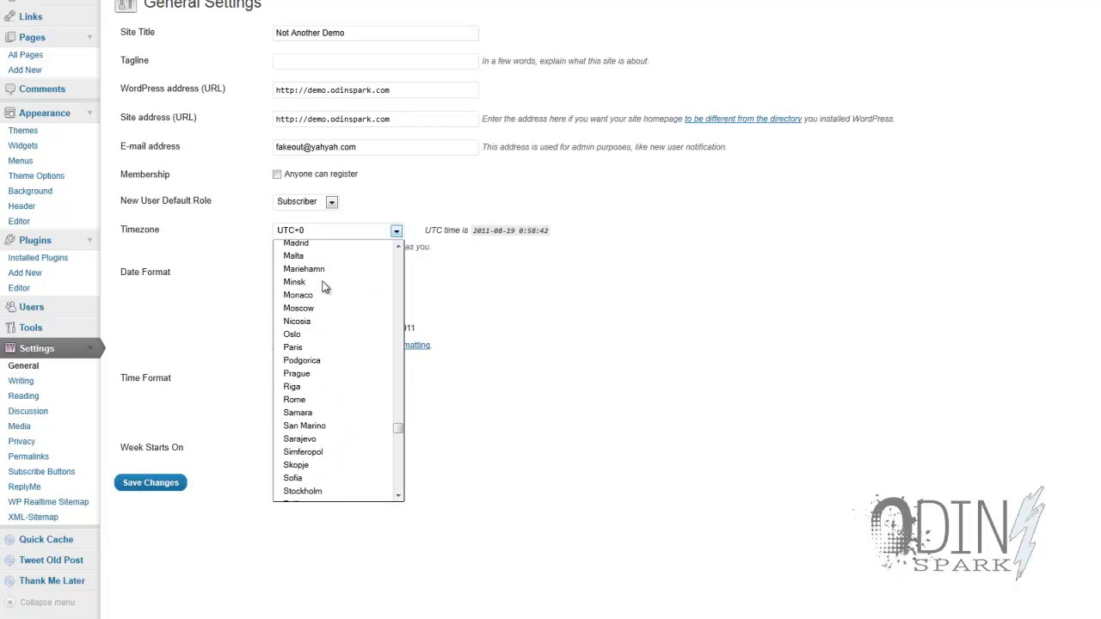
scroll(323, 286, up, 12)
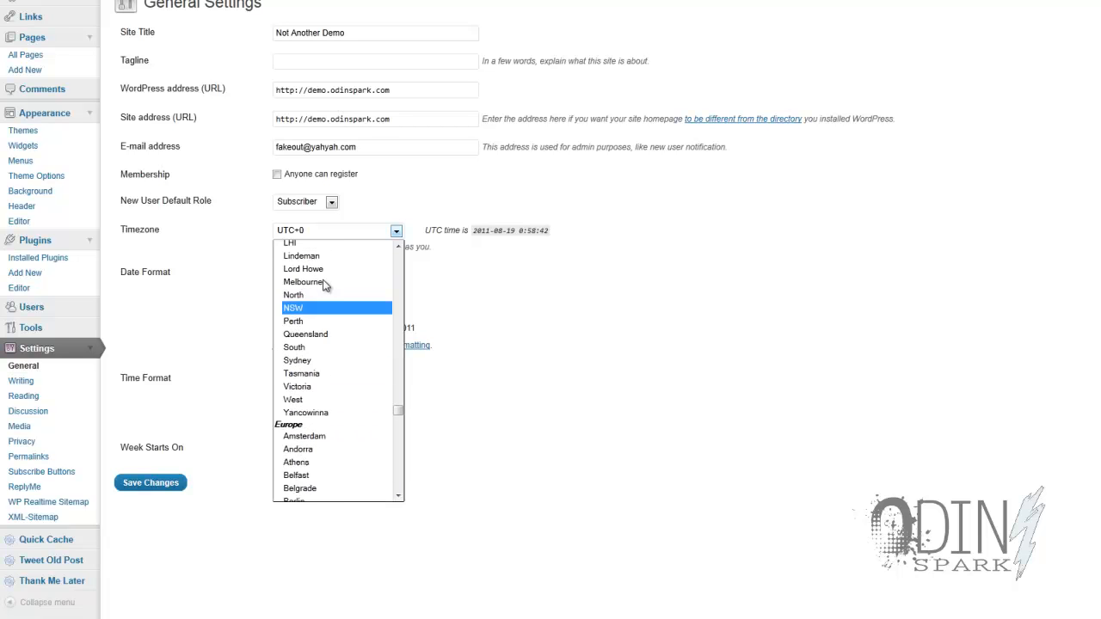
scroll(325, 286, up, 4)
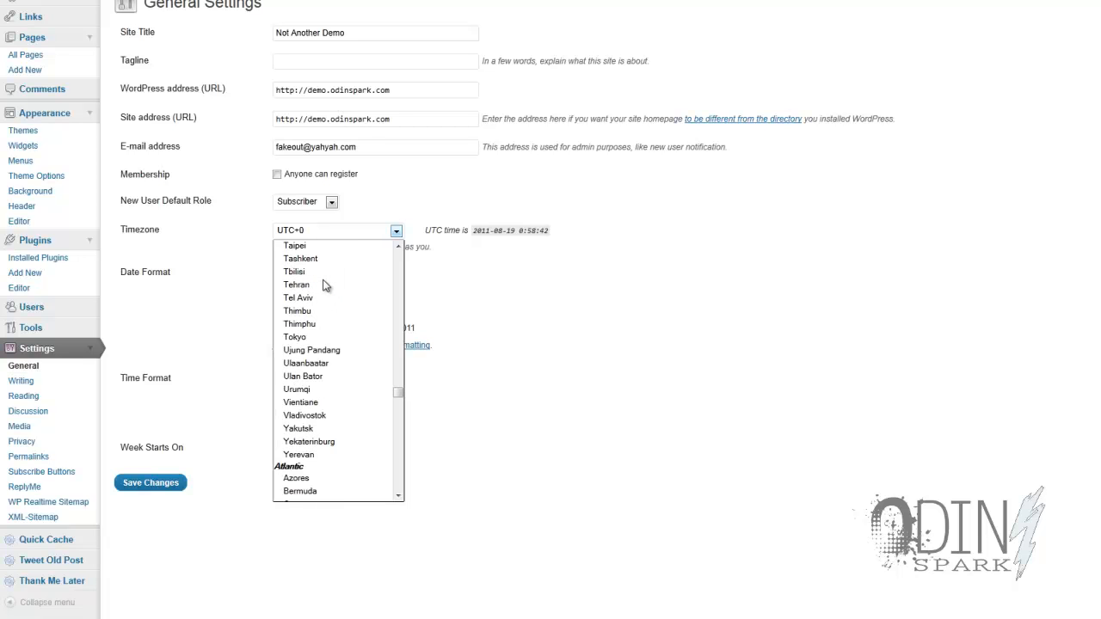
scroll(325, 286, up, 18)
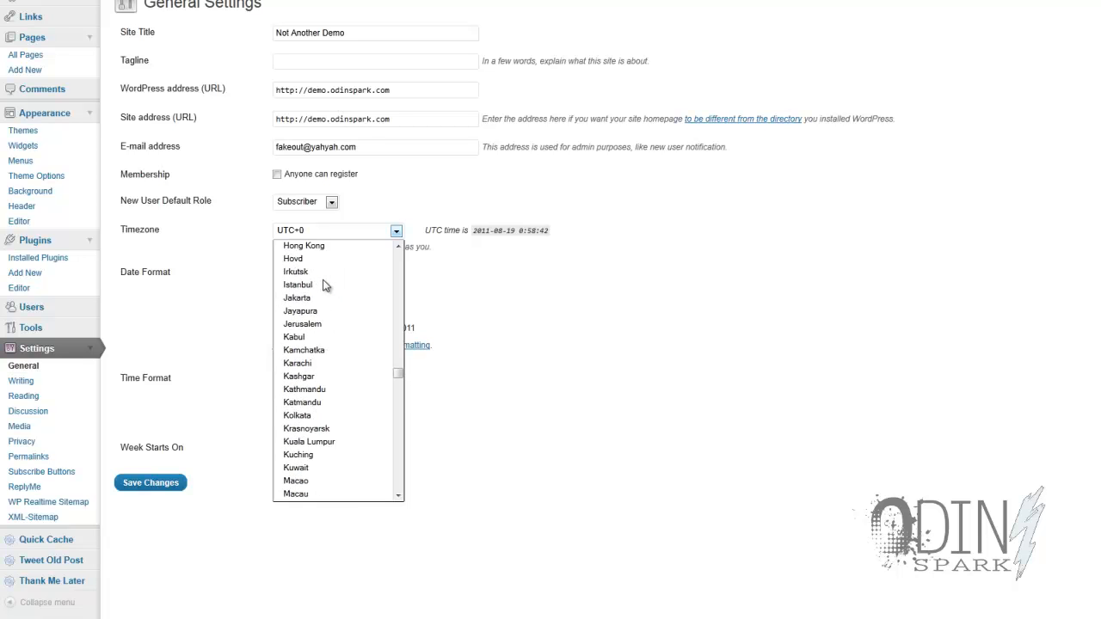
scroll(325, 286, up, 13)
scroll(325, 285, up, 7)
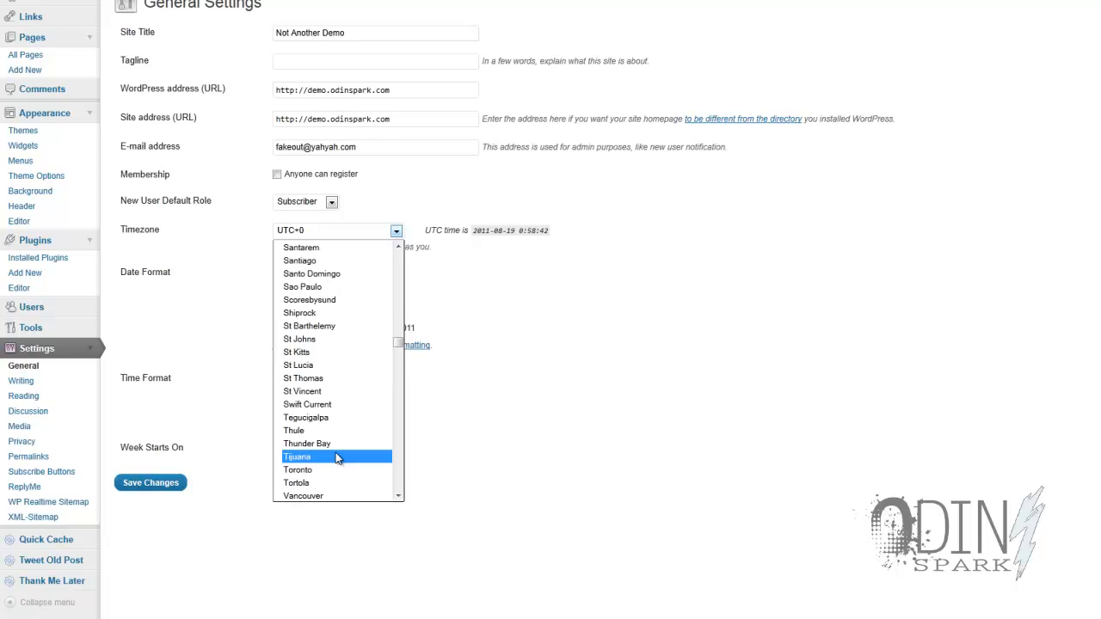
scroll(331, 404, up, 6)
scroll(325, 371, up, 4)
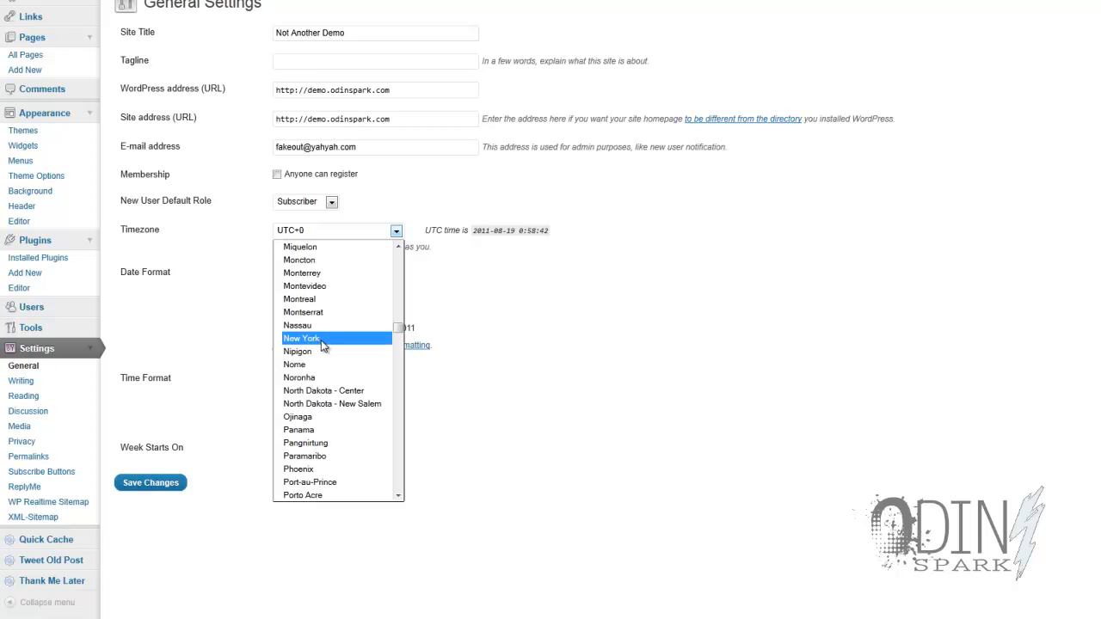
click(321, 341)
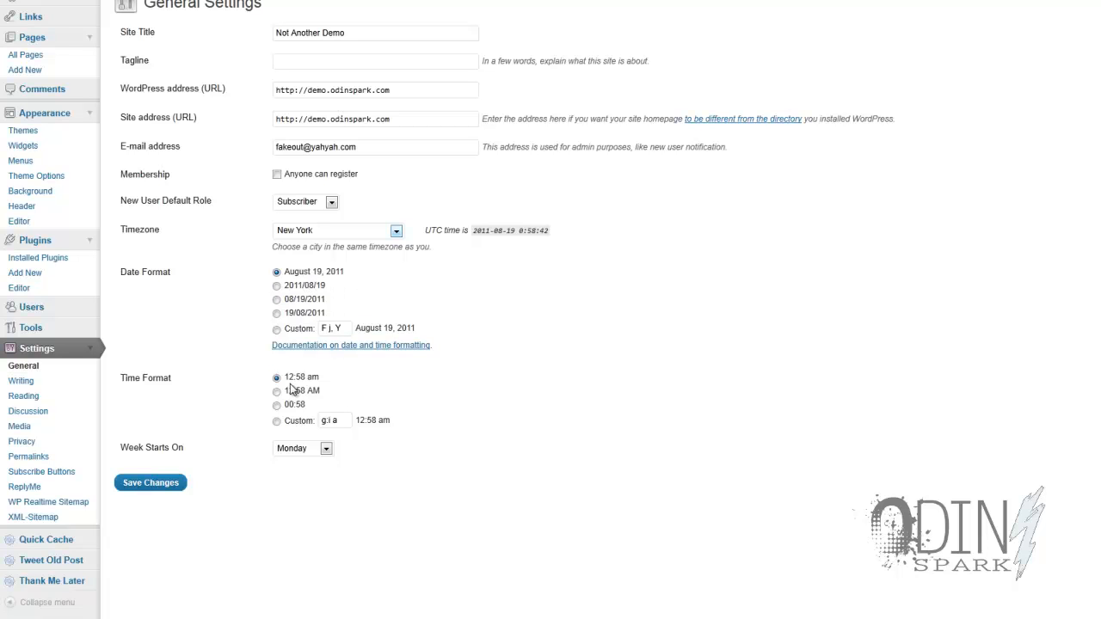
click(301, 451)
click(301, 451)
- In the writing settings, set the default post category to Java Dave's
click(24, 381)
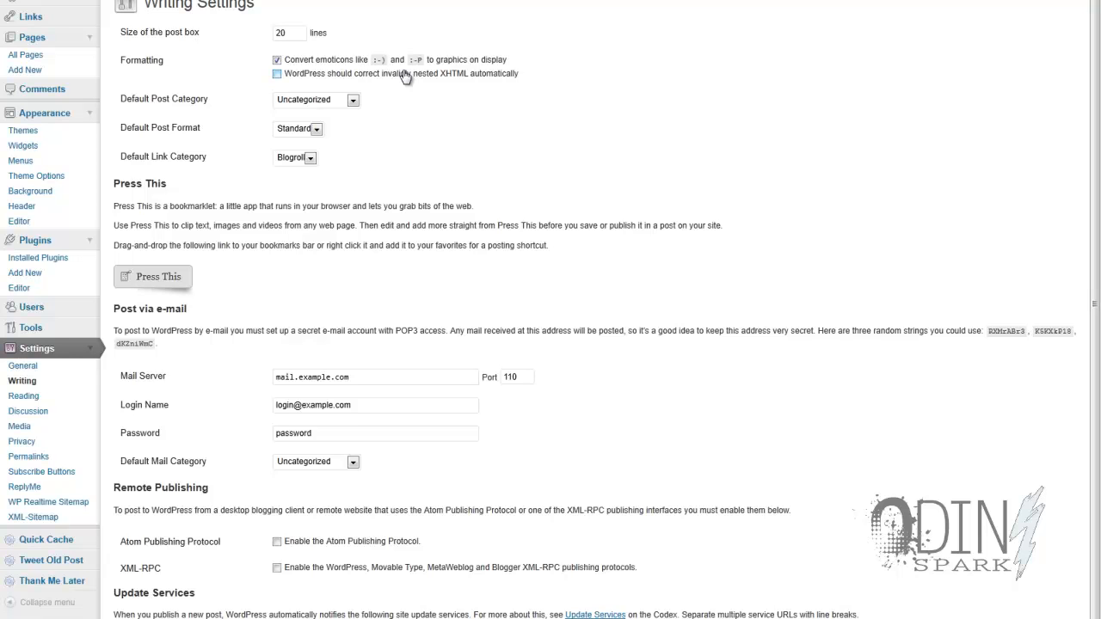
click(315, 104)
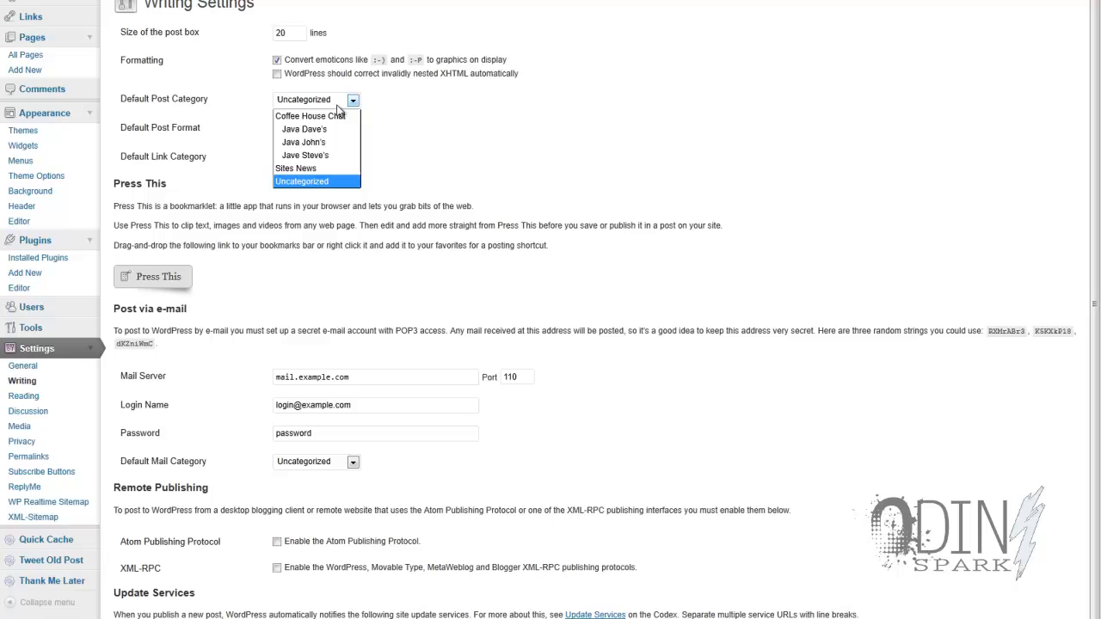
click(331, 129)
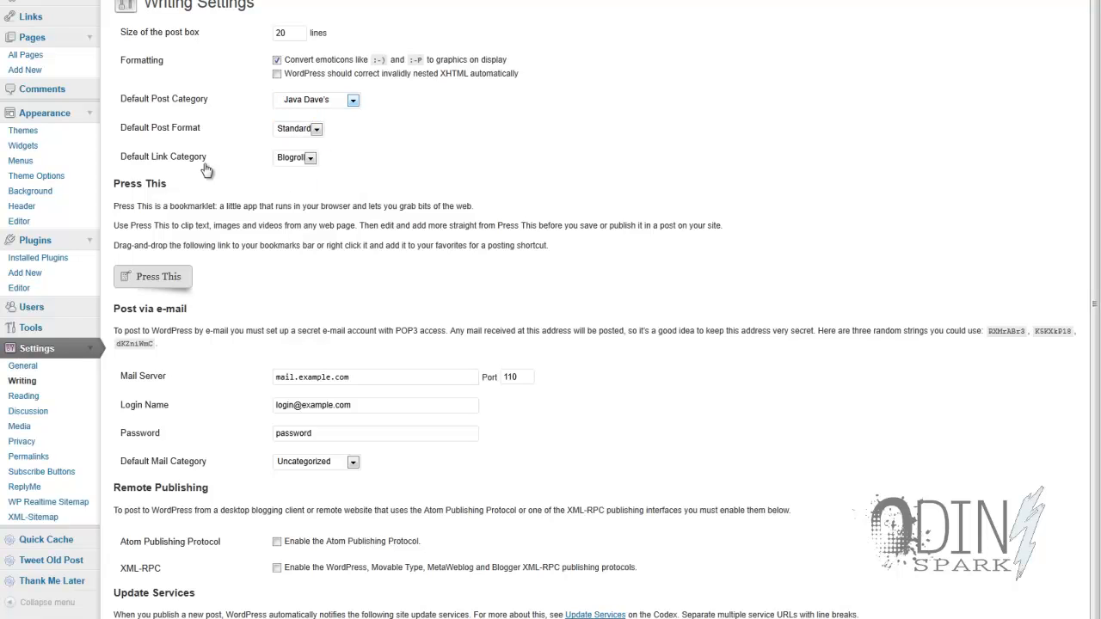
- Examine the default post format and default link category choices and the remaining writing settings down to the update services
click(317, 129)
click(317, 129)
click(311, 134)
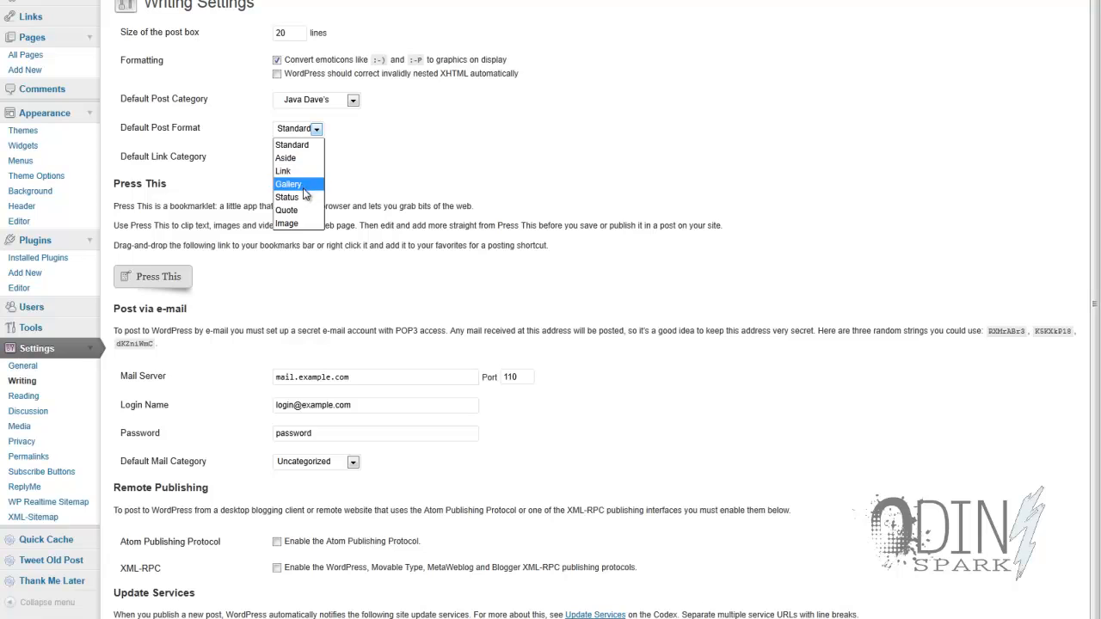
click(388, 173)
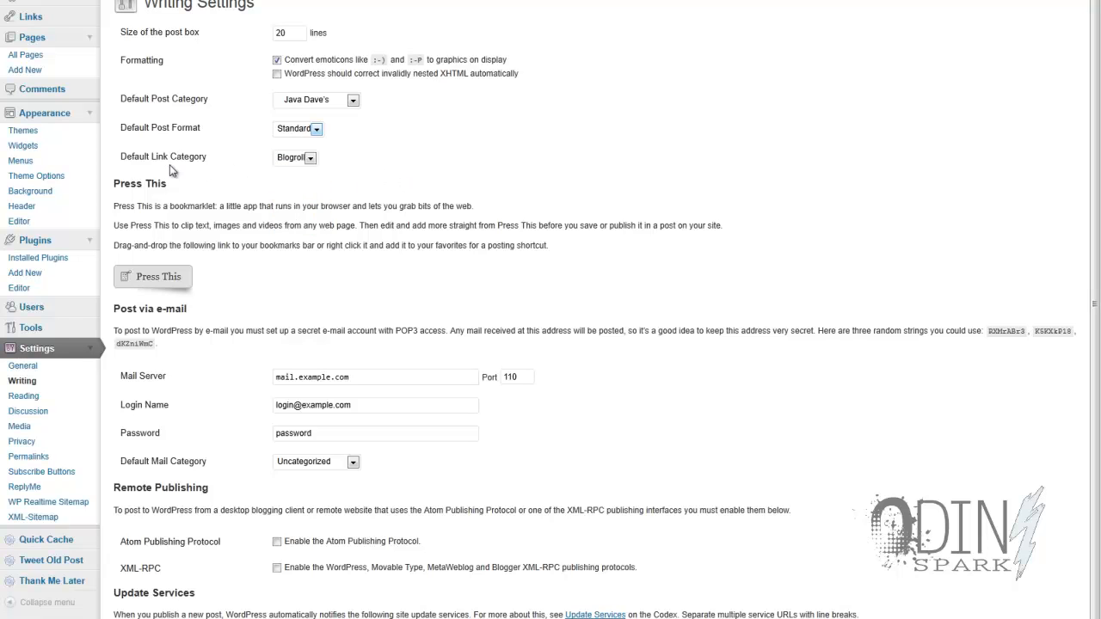
click(311, 158)
click(442, 170)
scroll(223, 614, down, 1)
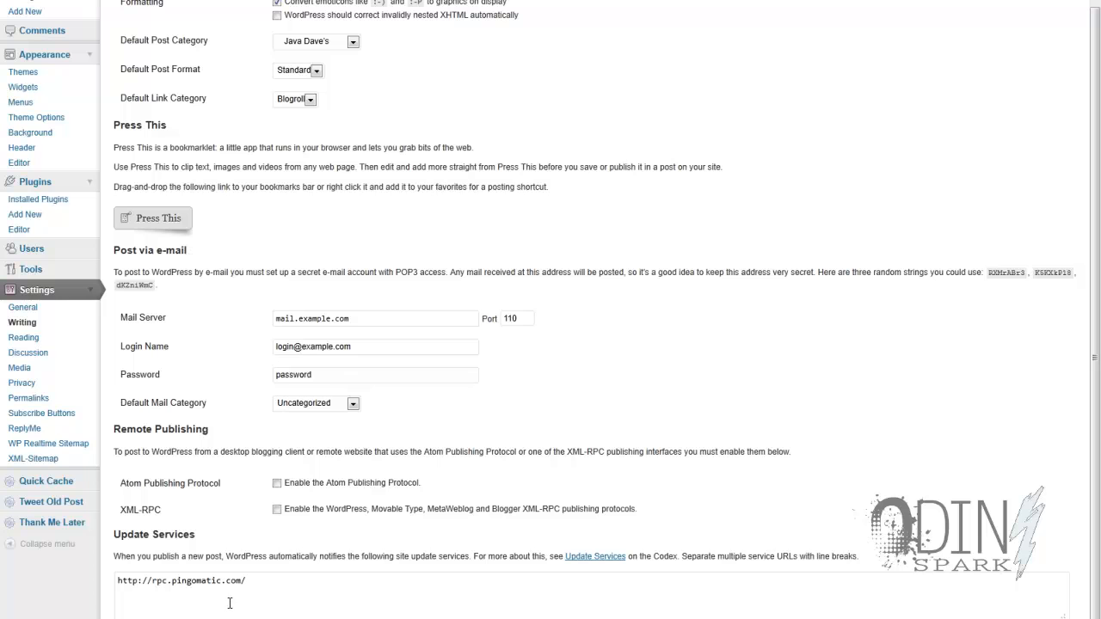
- In the reading settings, make the front page display a static page and show a summary for each article in a feed
click(31, 342)
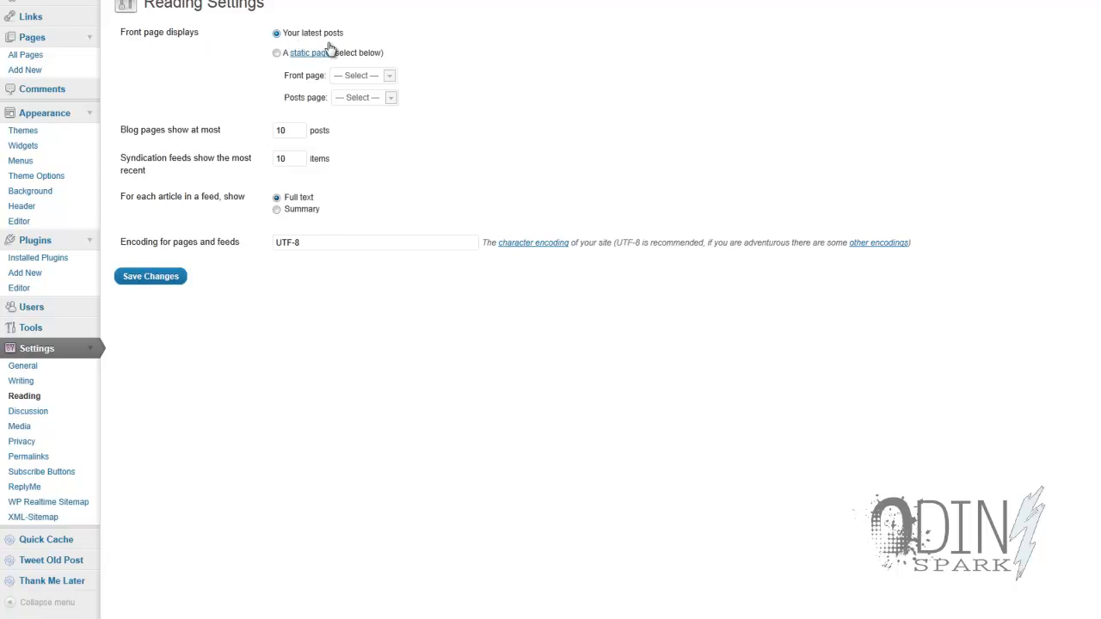
click(276, 53)
click(366, 75)
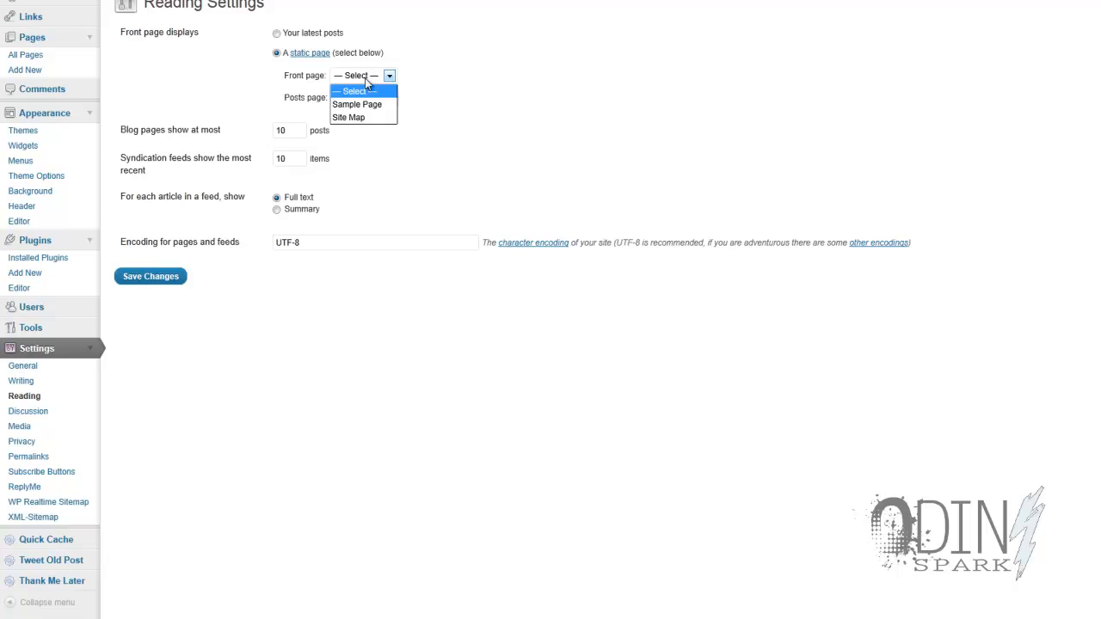
click(483, 98)
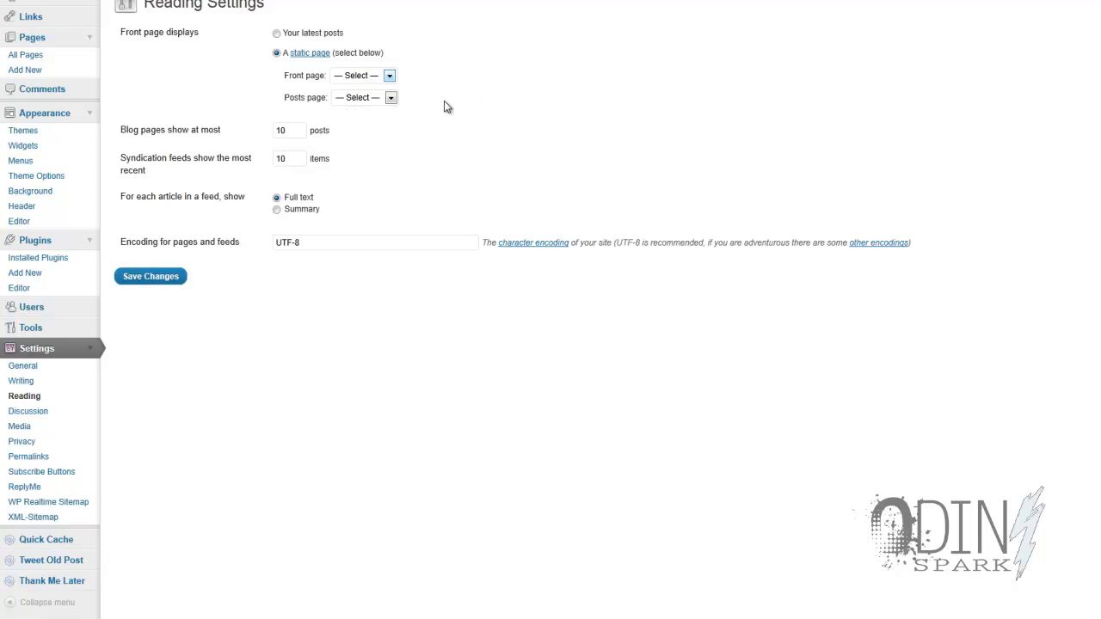
click(356, 100)
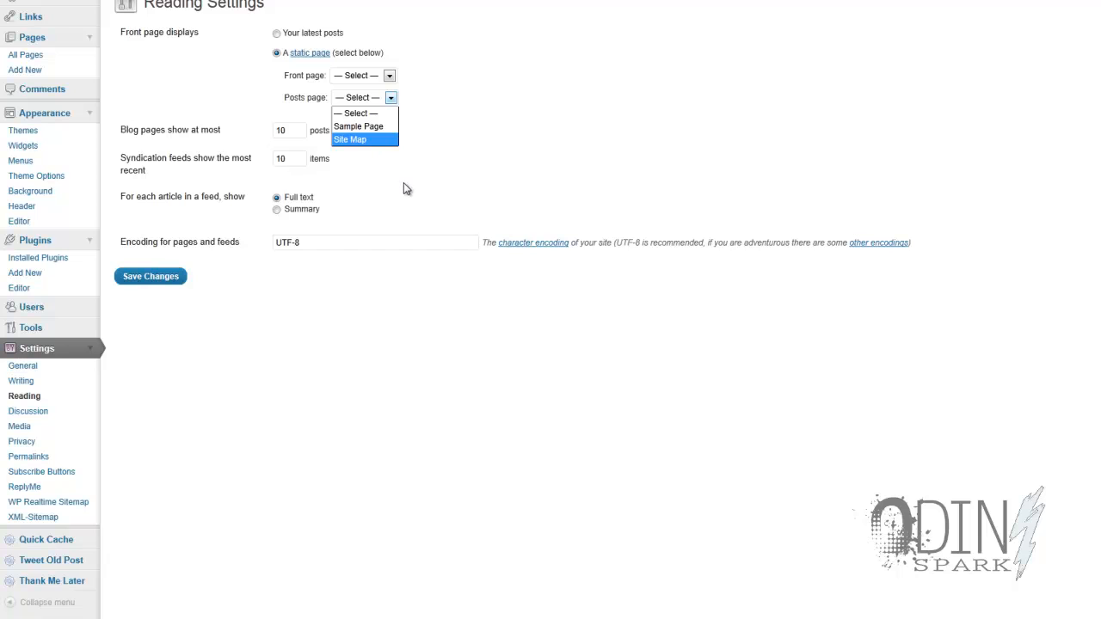
click(455, 112)
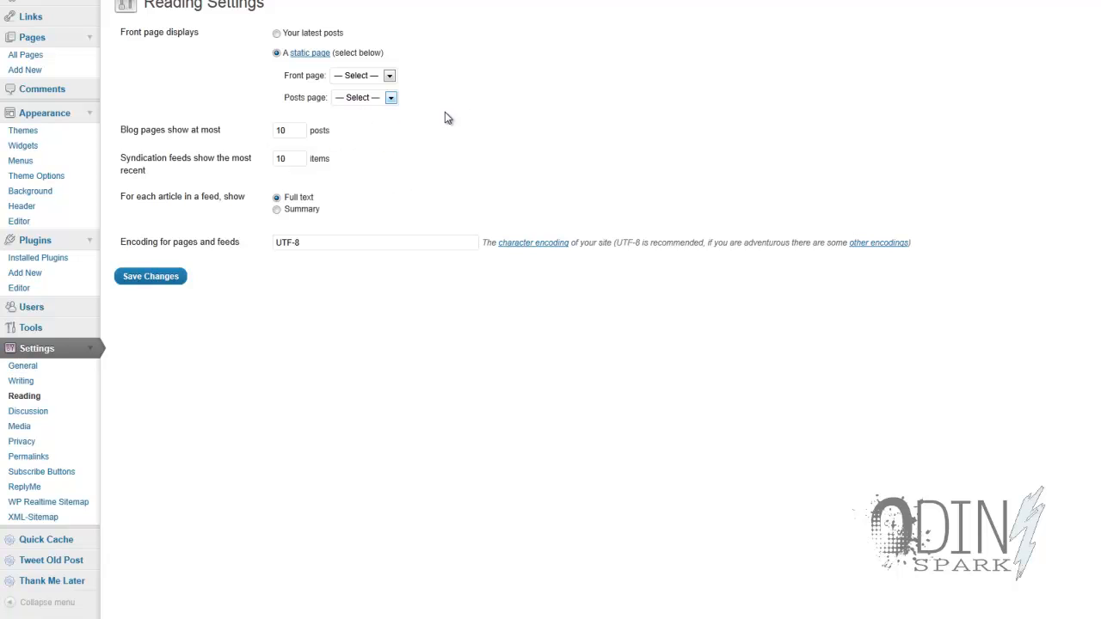
click(389, 75)
click(465, 104)
click(276, 209)
- Review the discussion settings for comments, moderation and avatars, and check the site visibility options in the privacy settings
click(42, 419)
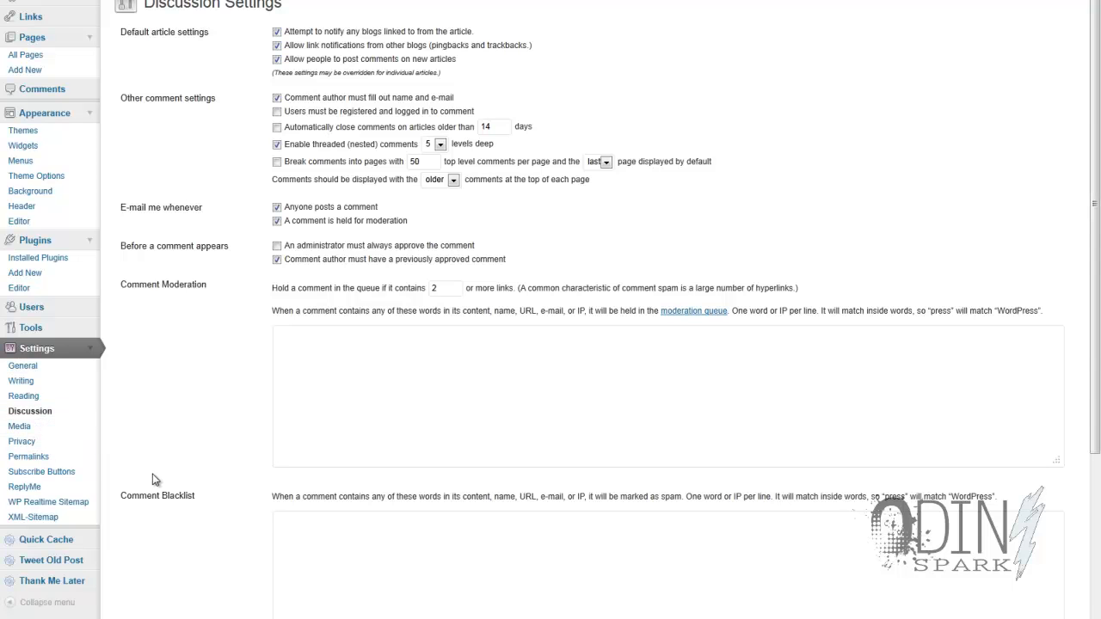
scroll(155, 481, down, 4)
scroll(159, 486, down, 1)
scroll(159, 487, up, 2)
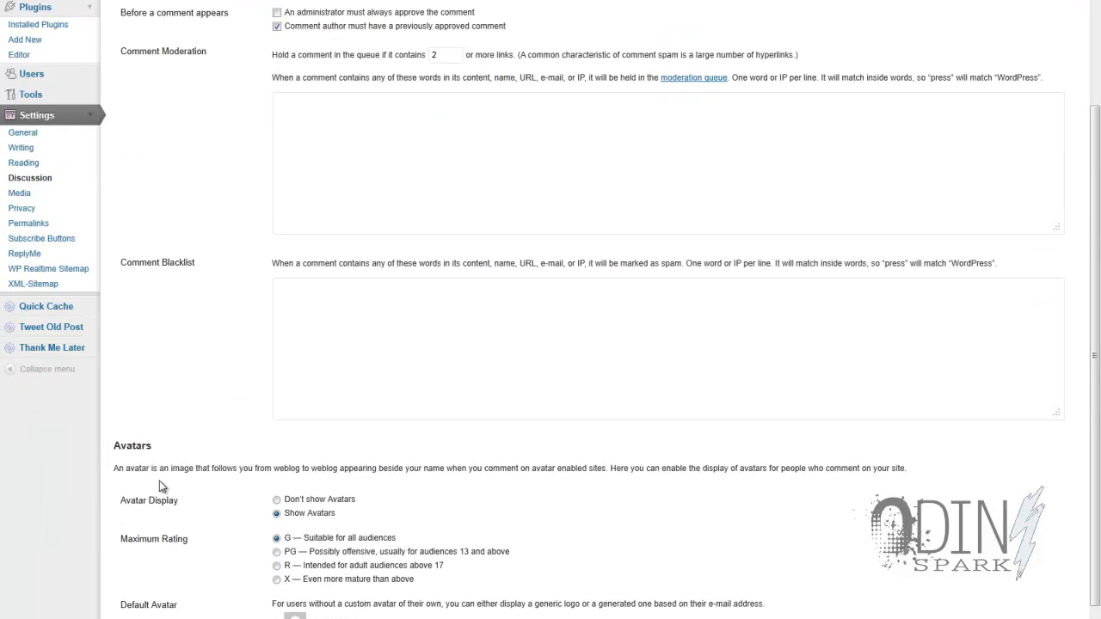
scroll(159, 486, up, 3)
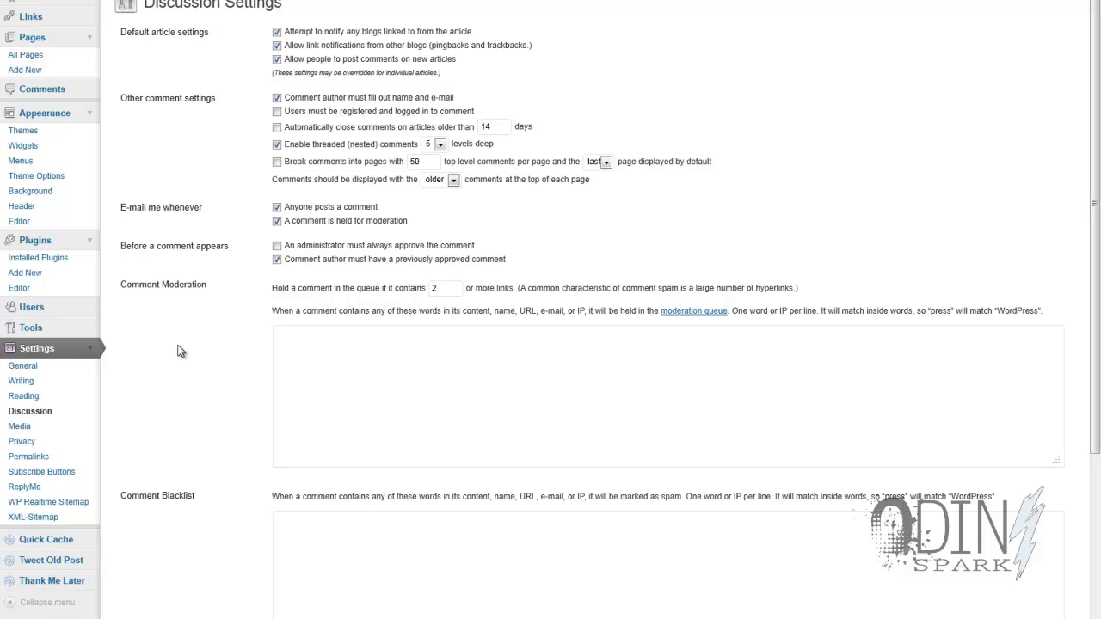
click(55, 448)
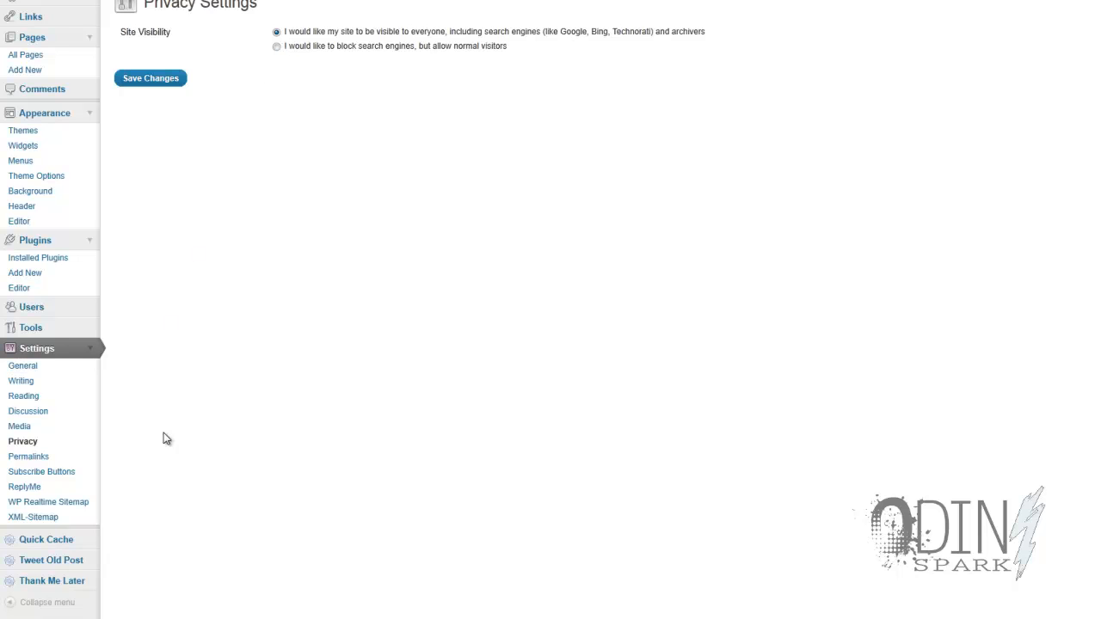
- Set the permalinks to a custom structure of /%postname%/
click(76, 461)
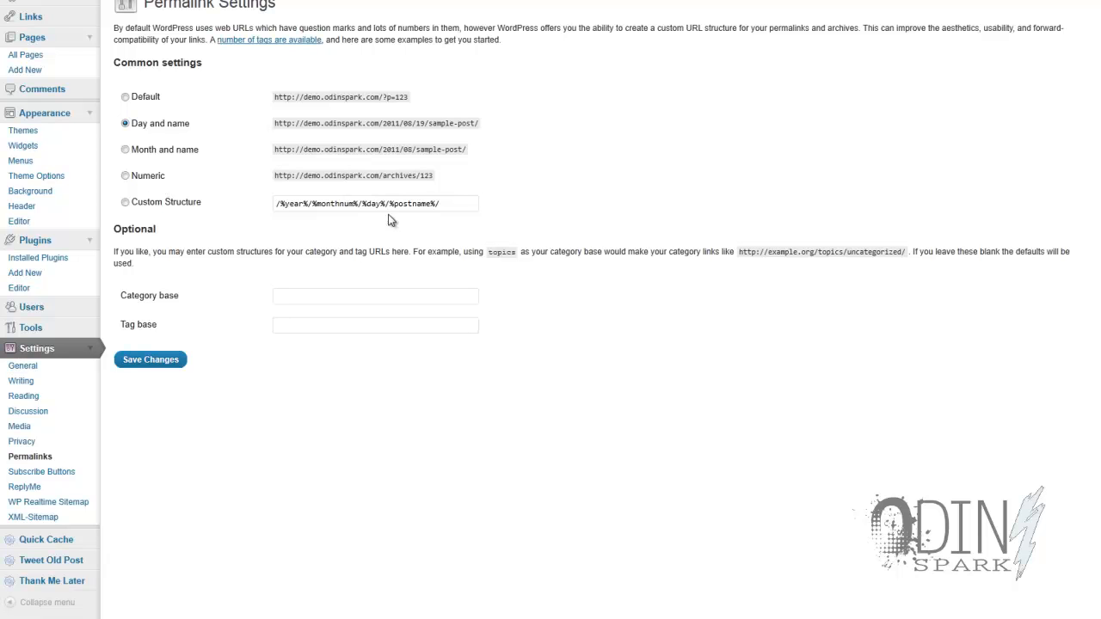
drag(384, 203, 230, 207)
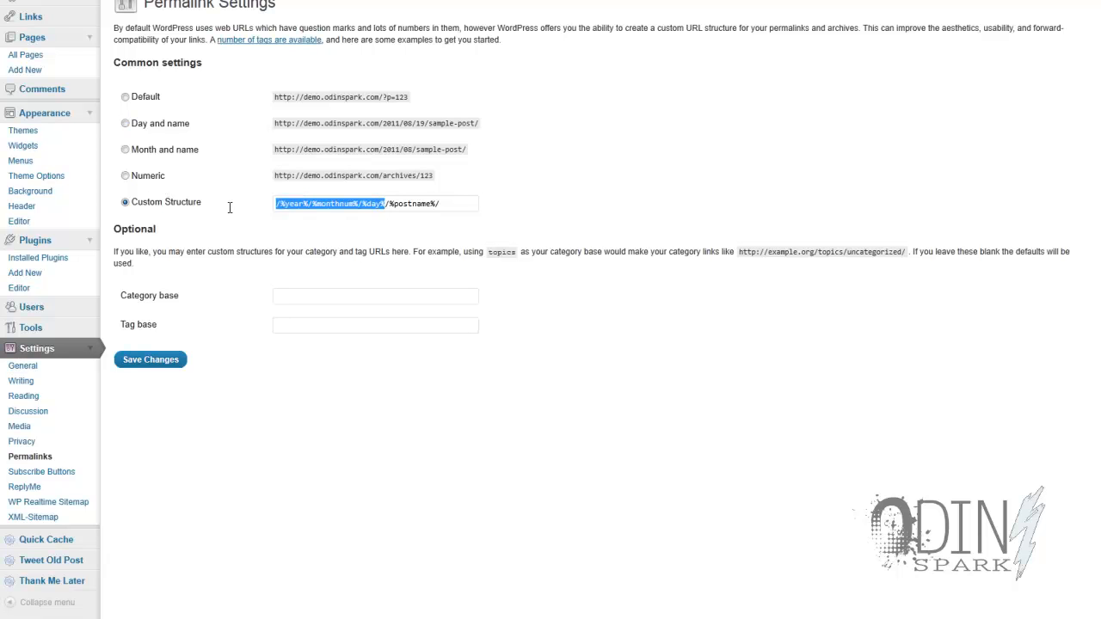
key(BackSpace)
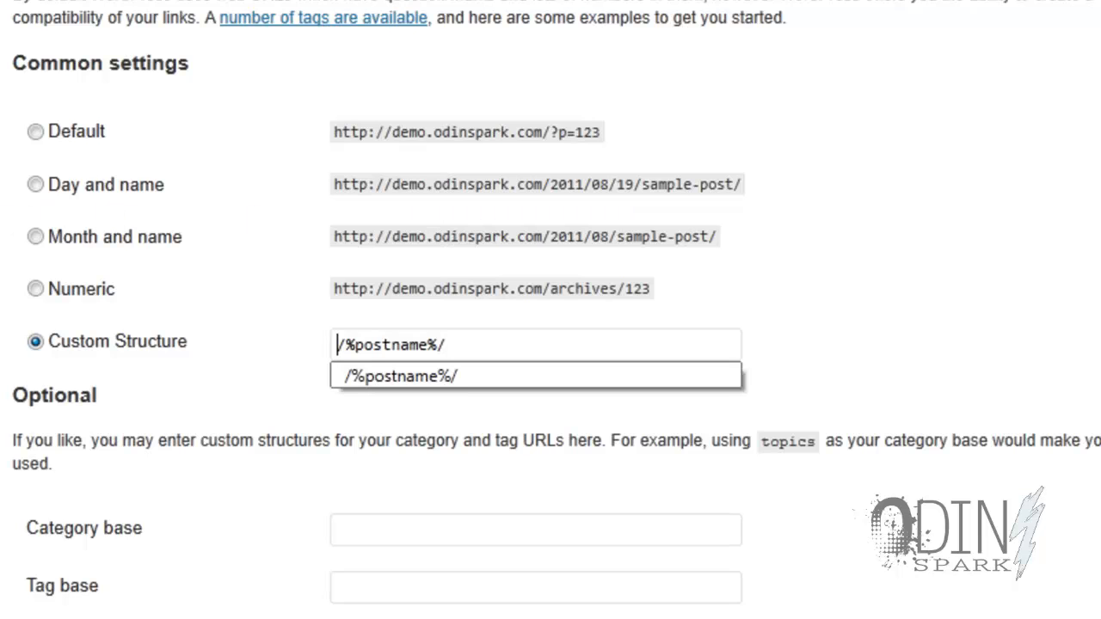
- View the installed themes and the search and feature filter for installing new themes
click(23, 213)
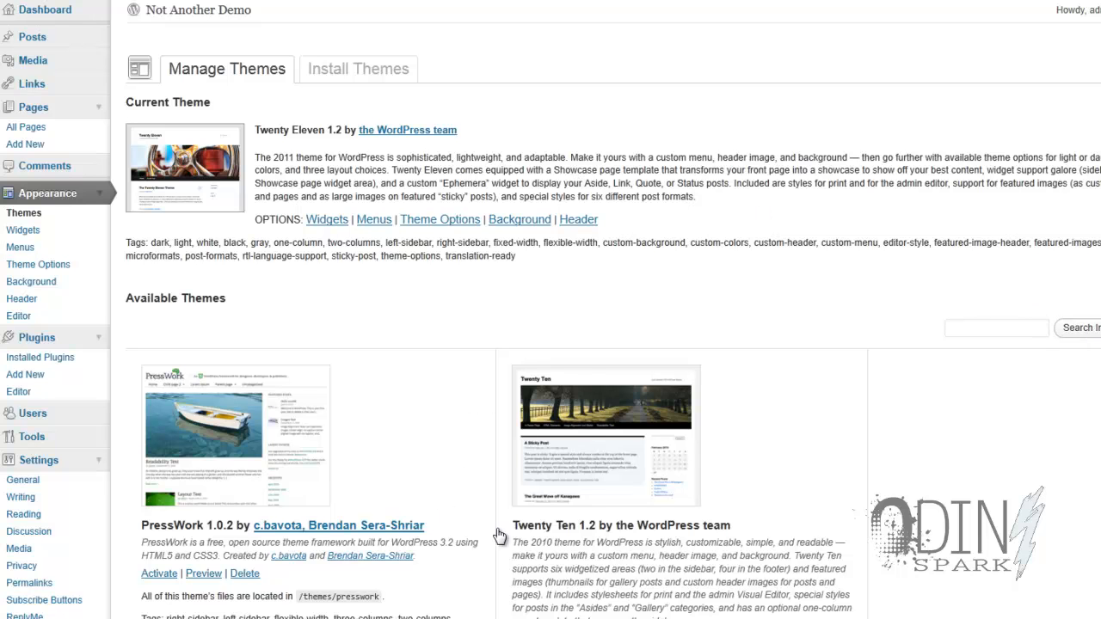
click(334, 76)
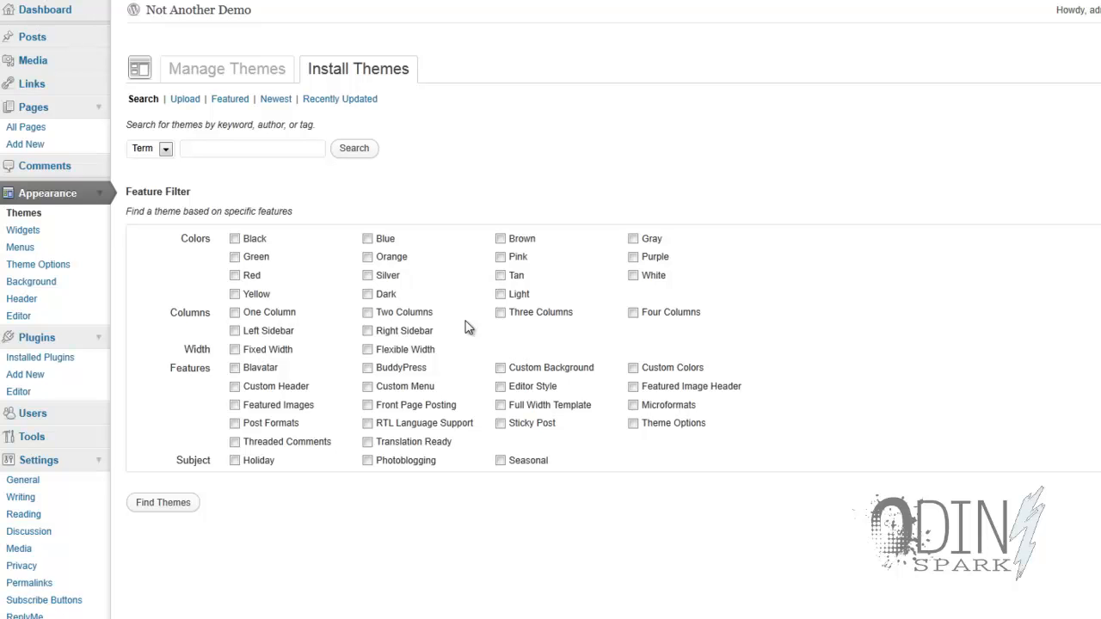
- Open the widgets page and expand the Showcase Sidebar area
click(80, 237)
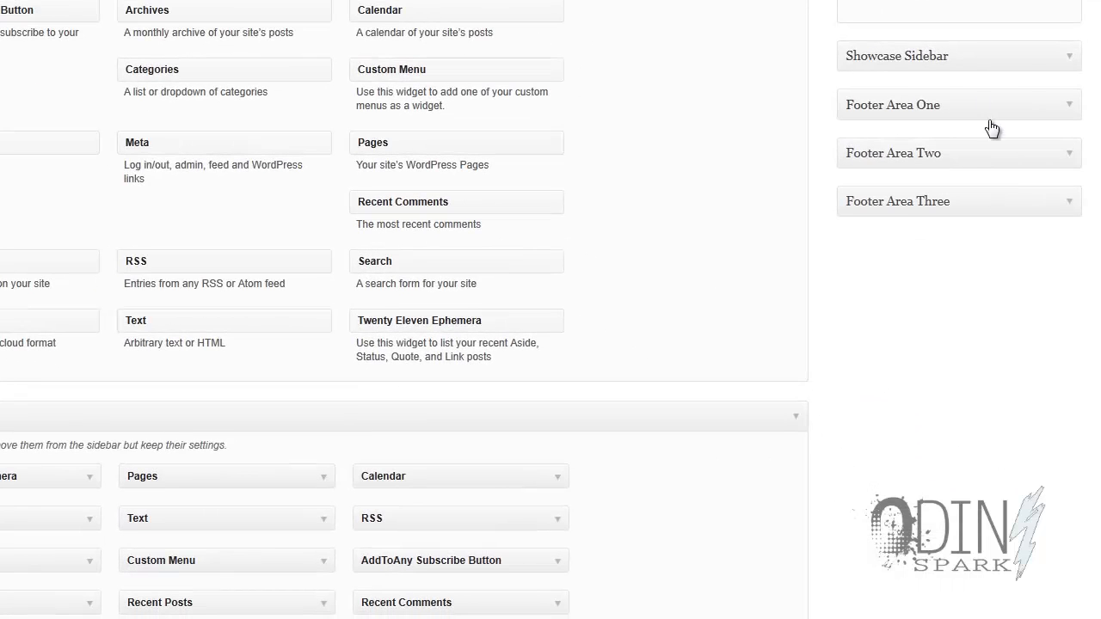
click(1068, 57)
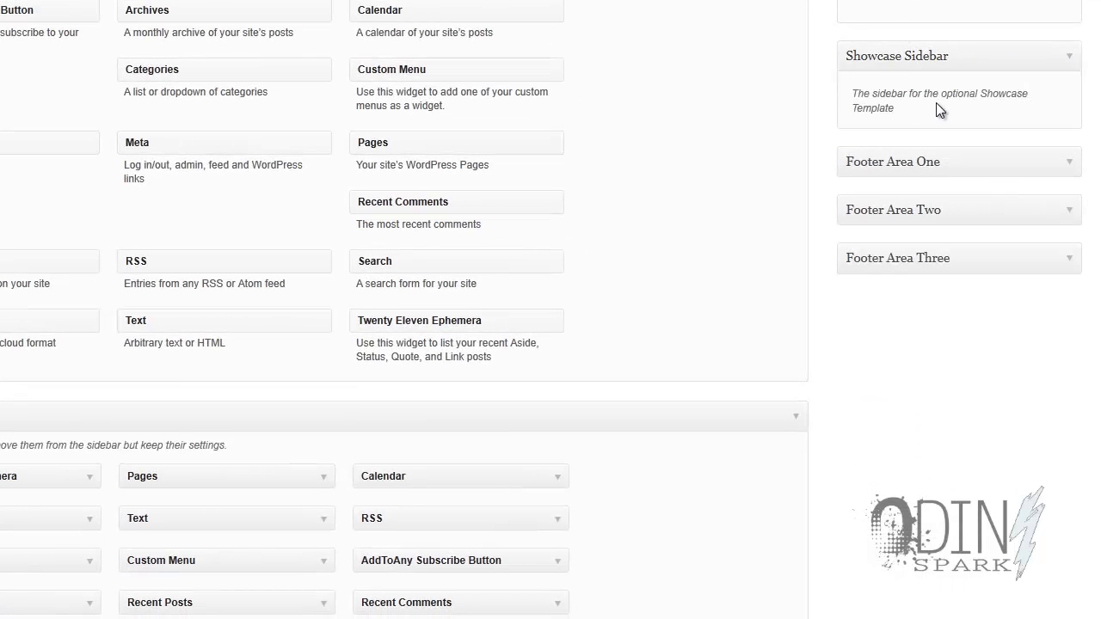